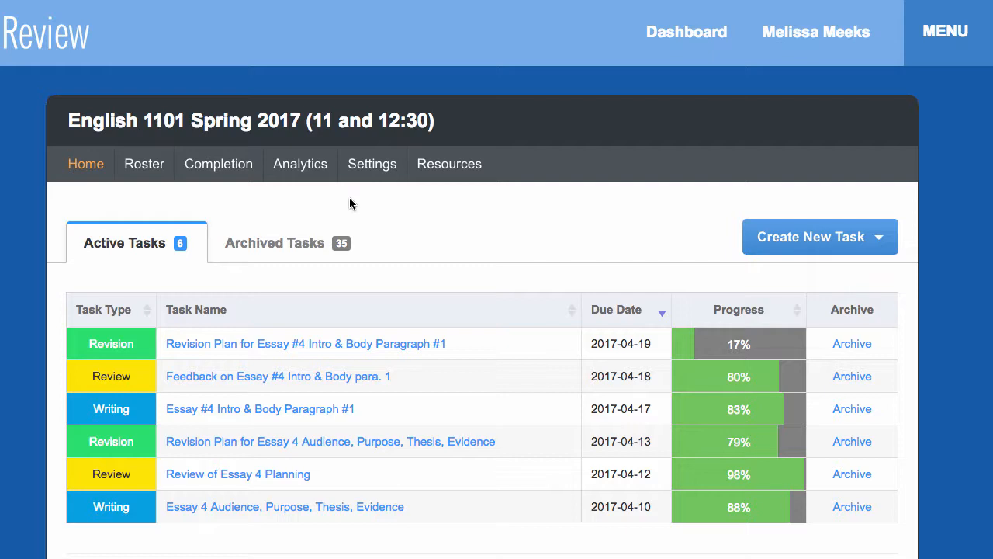
# Step: Open the student completion chart for the English 1101 Spring 2017 course
pyautogui.click(215, 167)
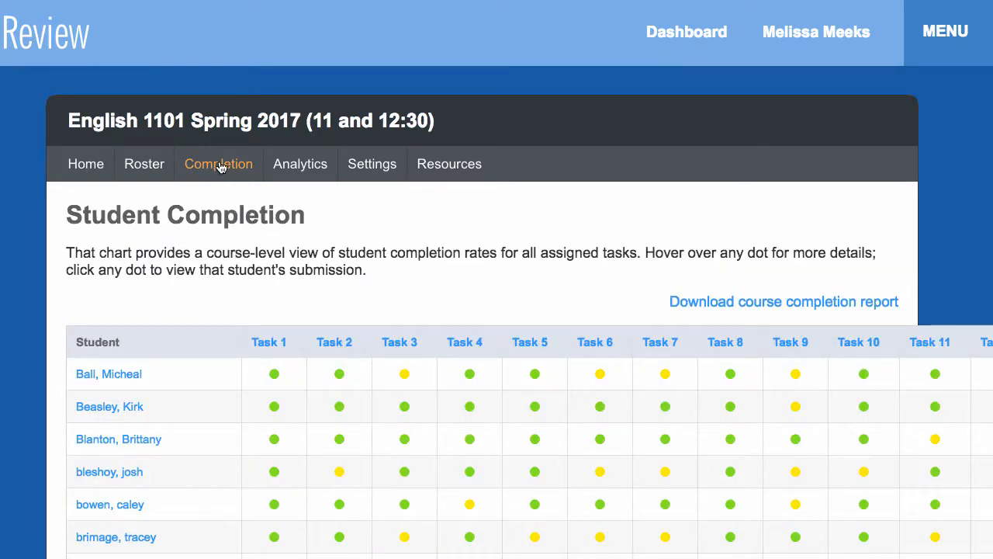
pyautogui.moveTo(273, 390)
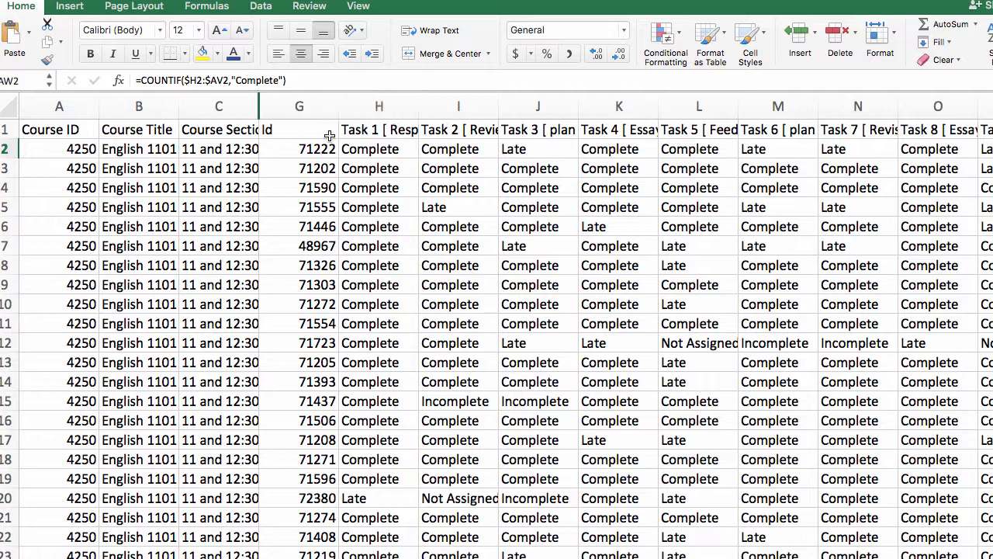
# Step: Look over the task status columns from H to AV and the Complete, Late, Incomplete and Not assigned headings beside them
pyautogui.click(367, 149)
pyautogui.hscroll(10, 367, 149)
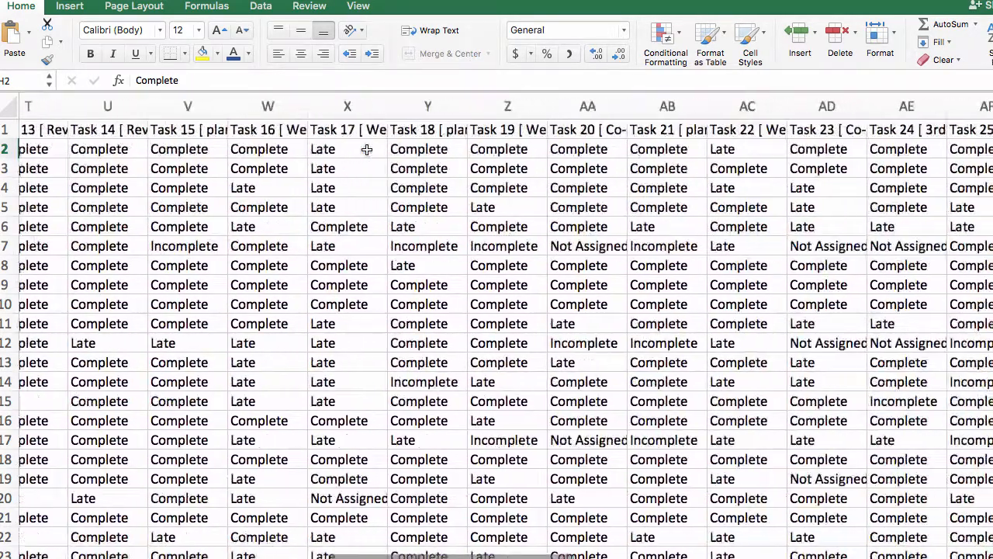
pyautogui.hscroll(15, 367, 149)
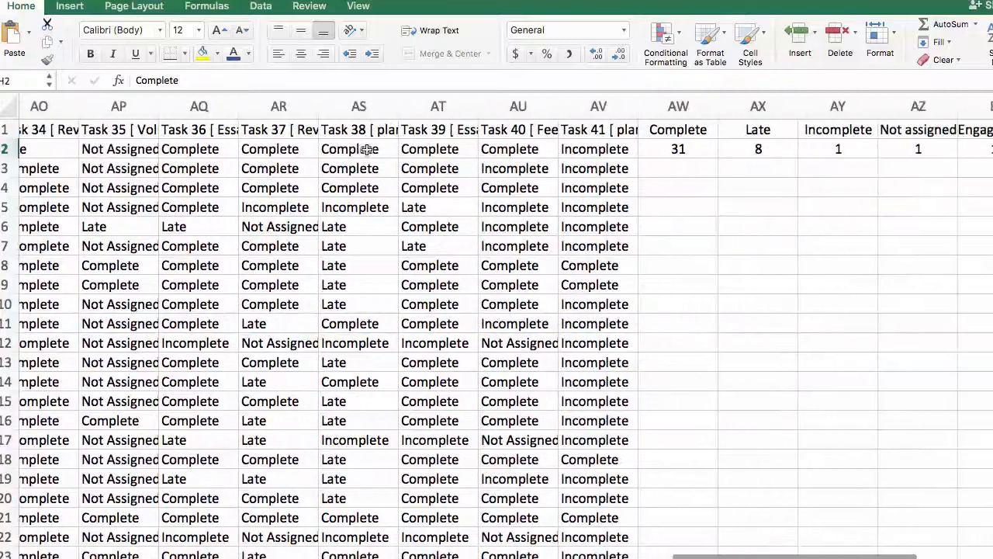
pyautogui.hscroll(4, 367, 149)
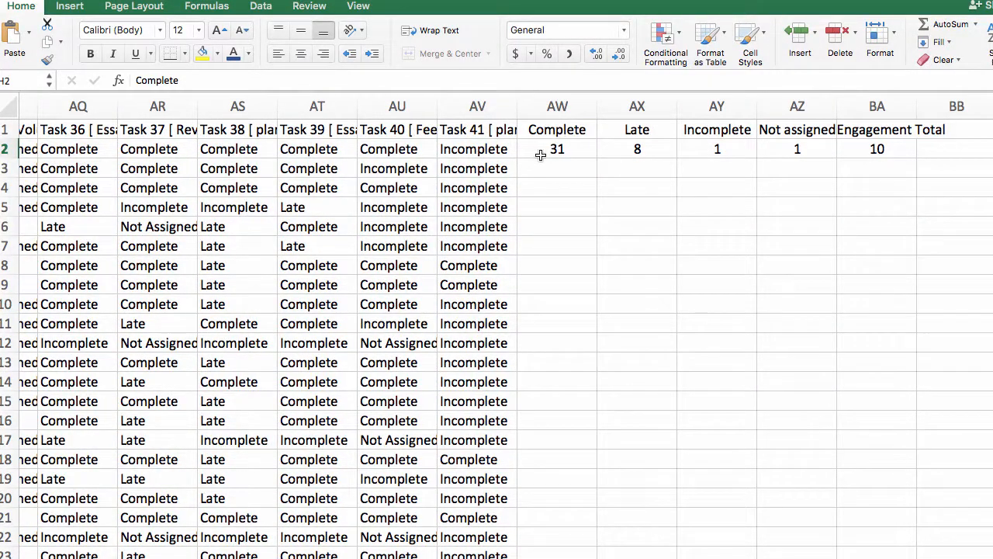
pyautogui.click(476, 152)
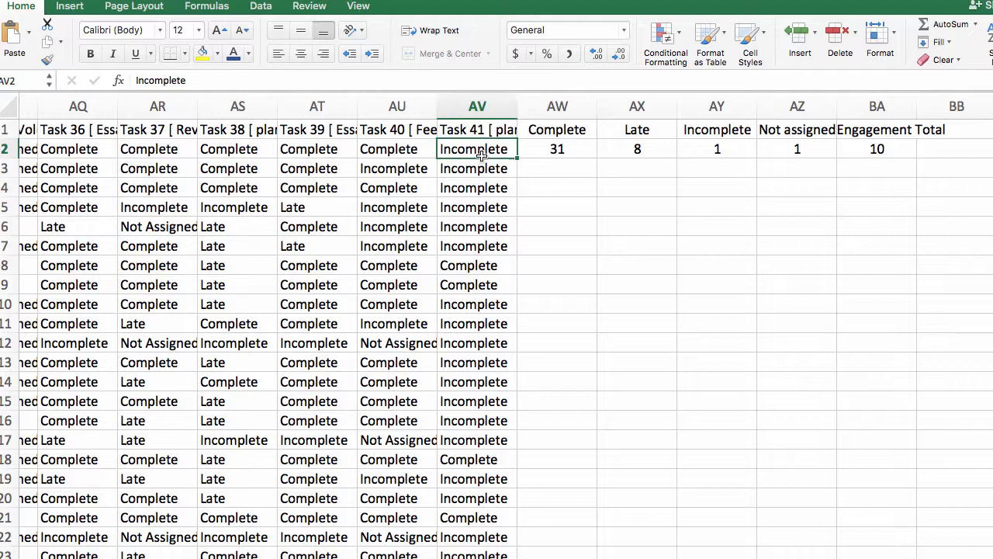
pyautogui.click(563, 131)
pyautogui.press('Right')
pyautogui.press('Right')
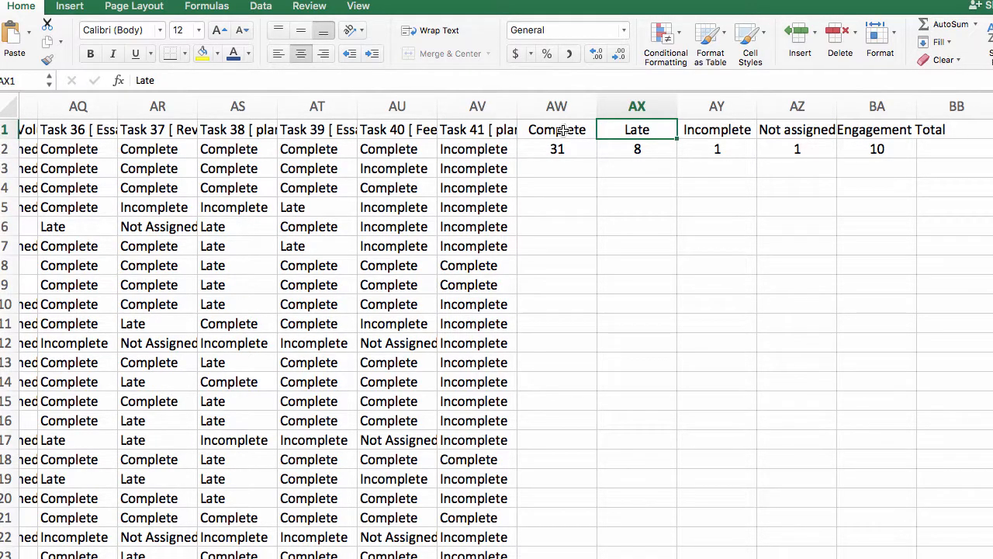
pyautogui.press('Right')
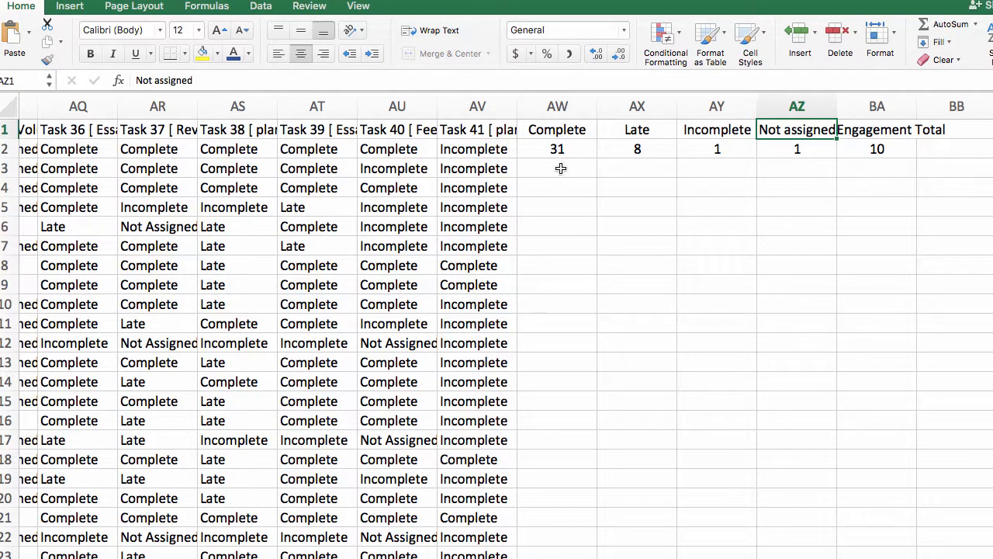
# Step: Examine the COUNTIF formula in AW2 and compare its range with the first student's task statuses from H2 to AV2
pyautogui.click(548, 149)
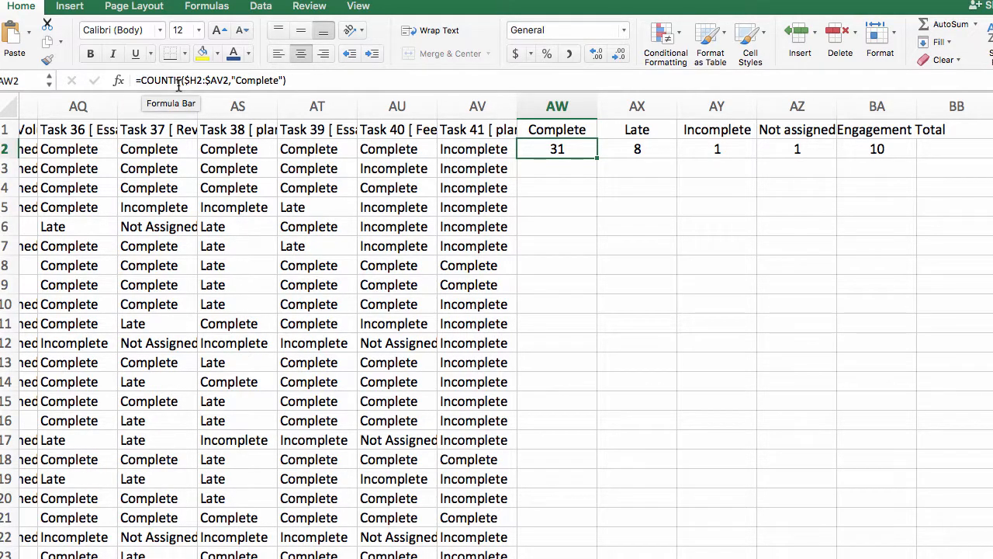
pyautogui.hscroll(-2, 199, 155)
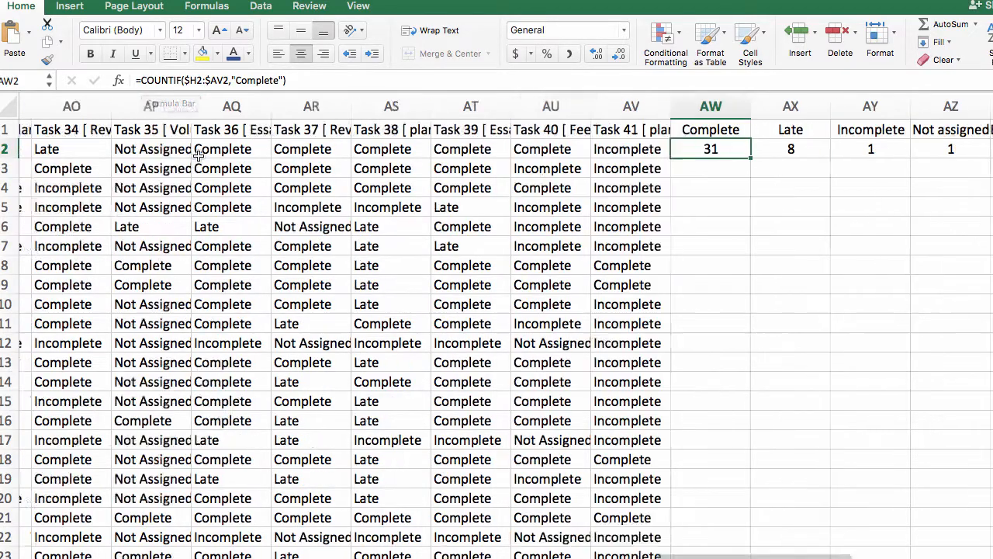
pyautogui.hscroll(-20, 198, 155)
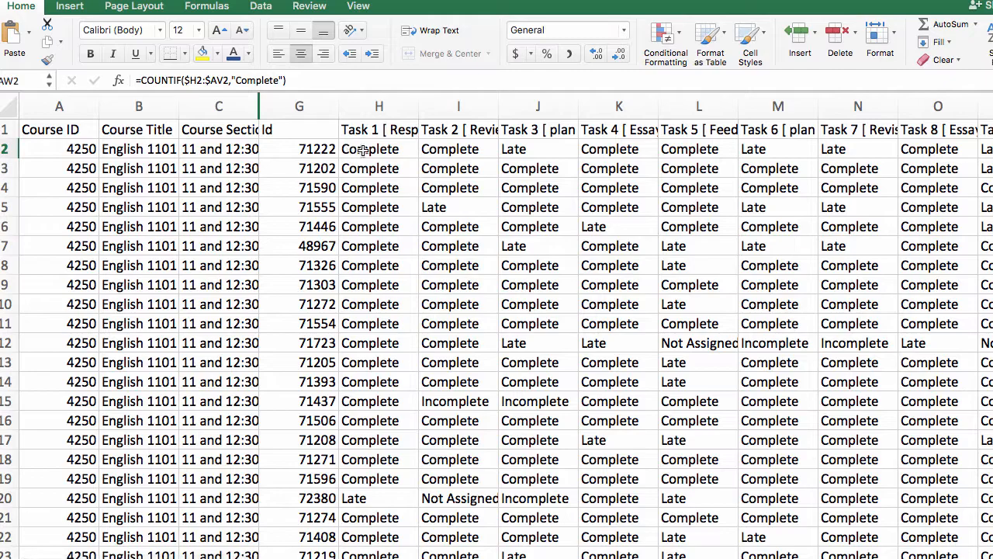
pyautogui.hscroll(1, 369, 151)
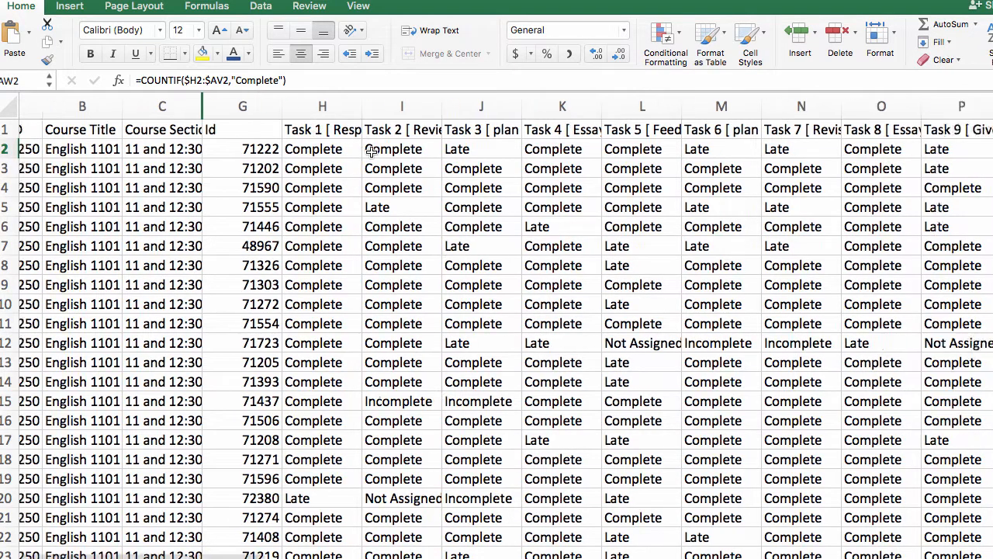
pyautogui.hscroll(20, 371, 151)
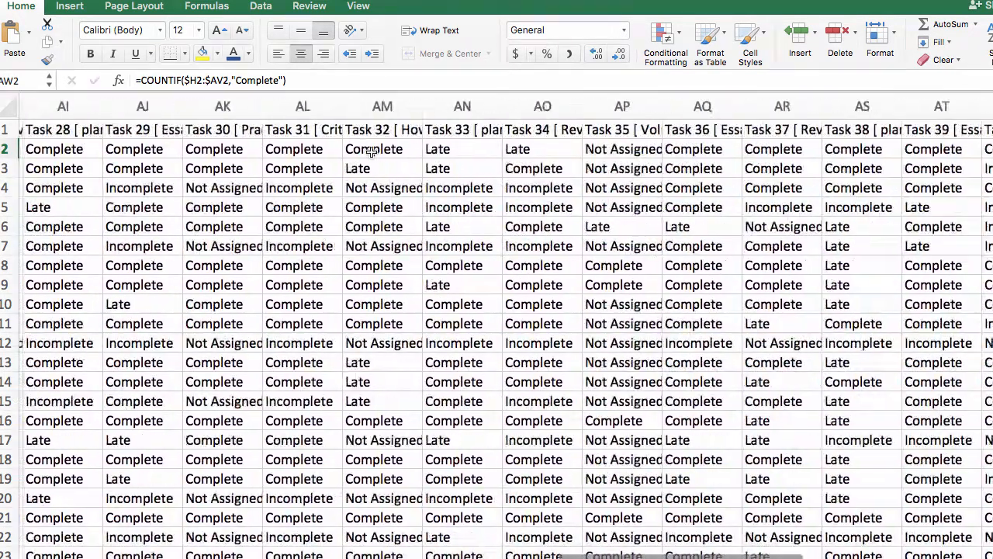
pyautogui.hscroll(7, 370, 151)
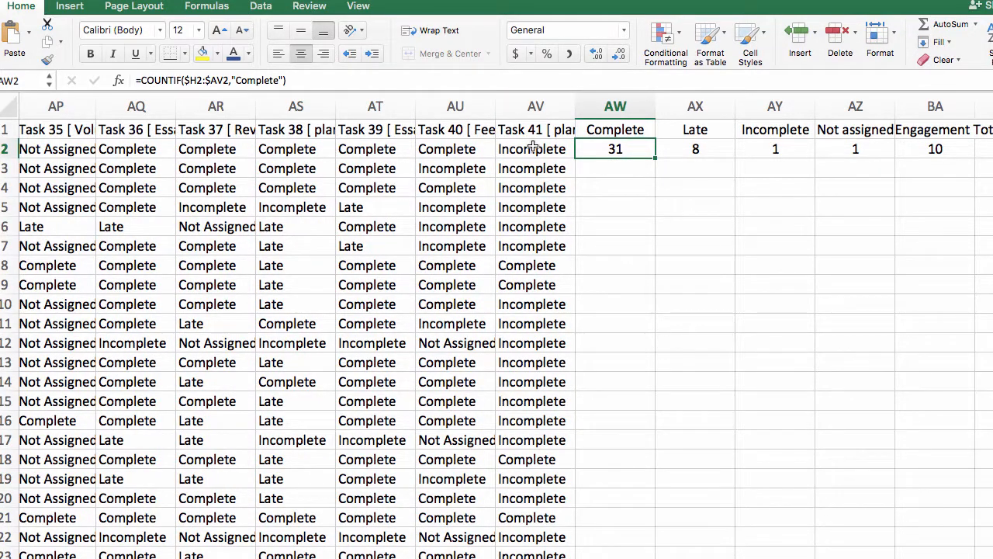
# Step: Review the range and "Complete" criterion inside the AW2 formula, keep it as =COUNTIF($H2:$AV2,"Complete"), and check the Late count in AX2
pyautogui.click(225, 80)
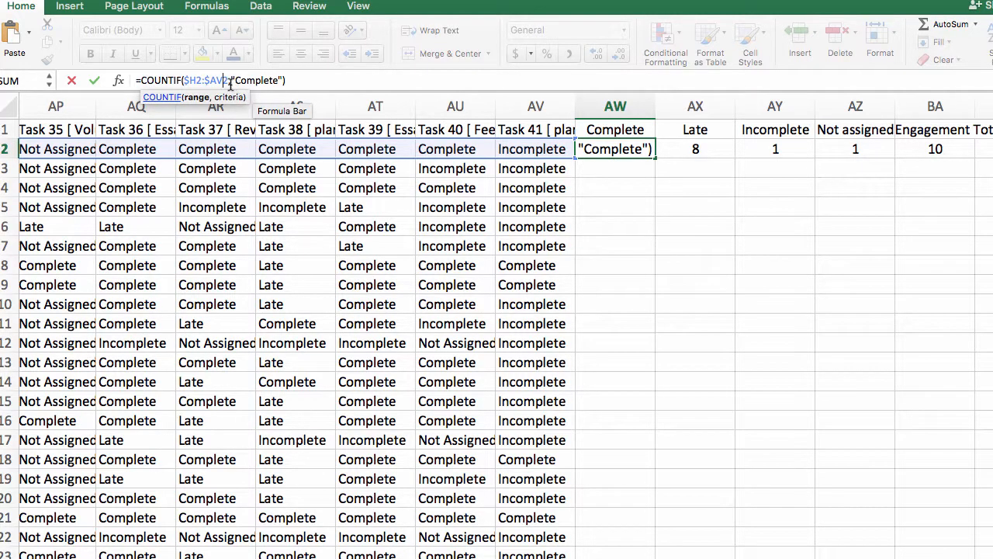
pyautogui.write(',')
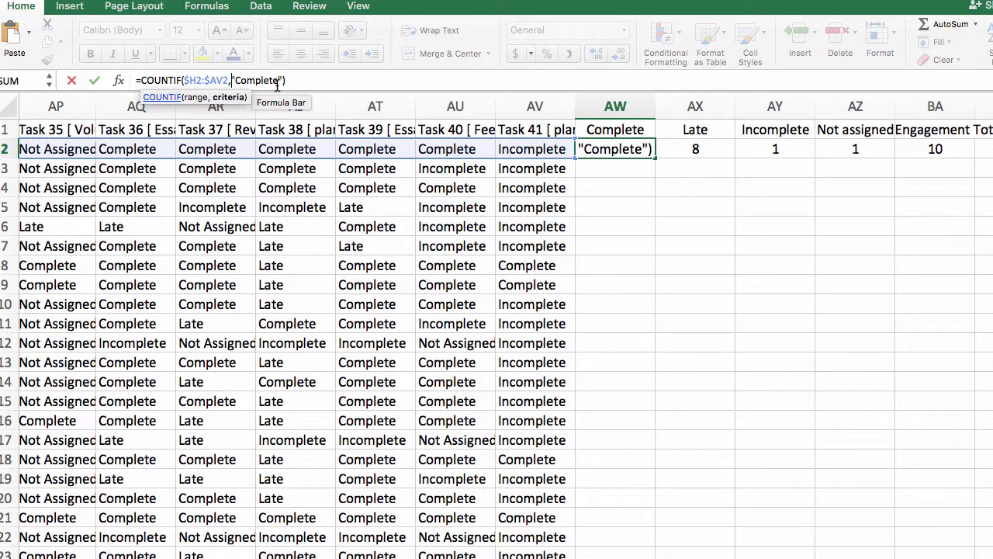
pyautogui.press('Return')
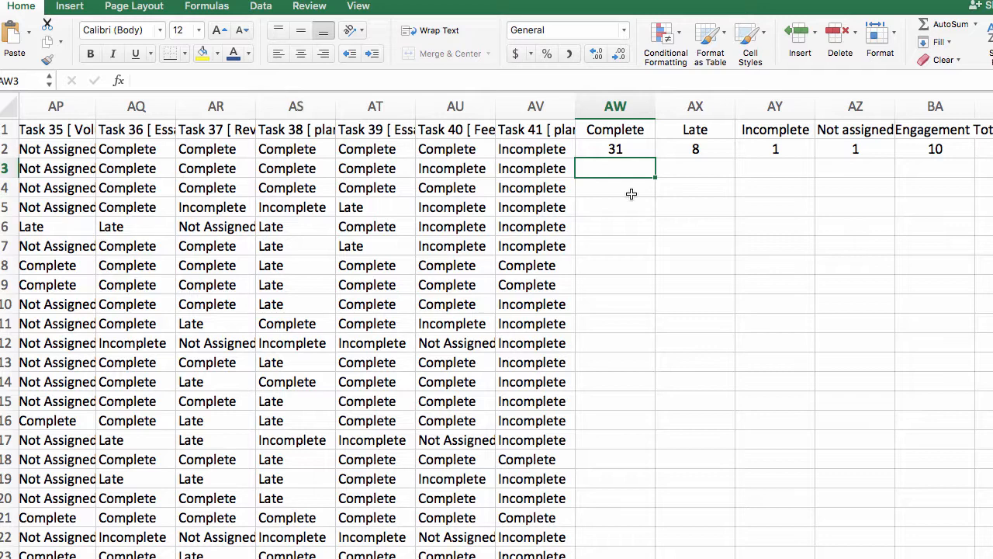
pyautogui.click(615, 148)
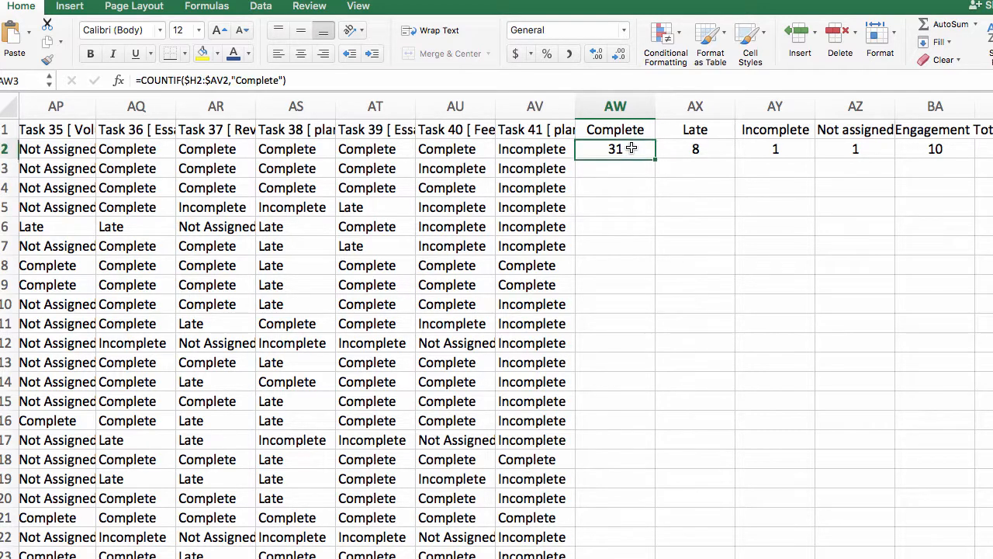
pyautogui.click(687, 149)
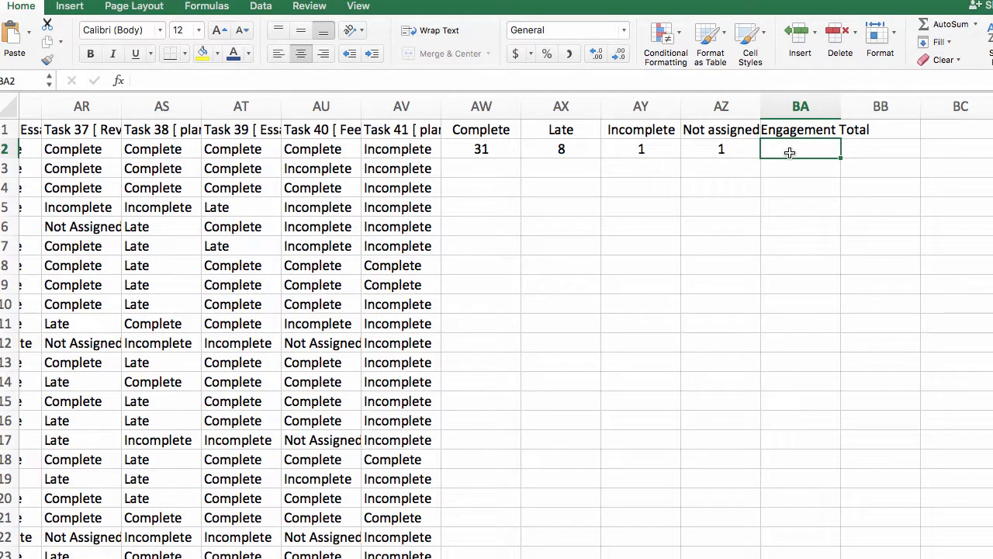
# Step: Enter =SUM(AX2:AZ2) in BA2 to total the first student's late, incomplete and not assigned tasks
pyautogui.write('=')
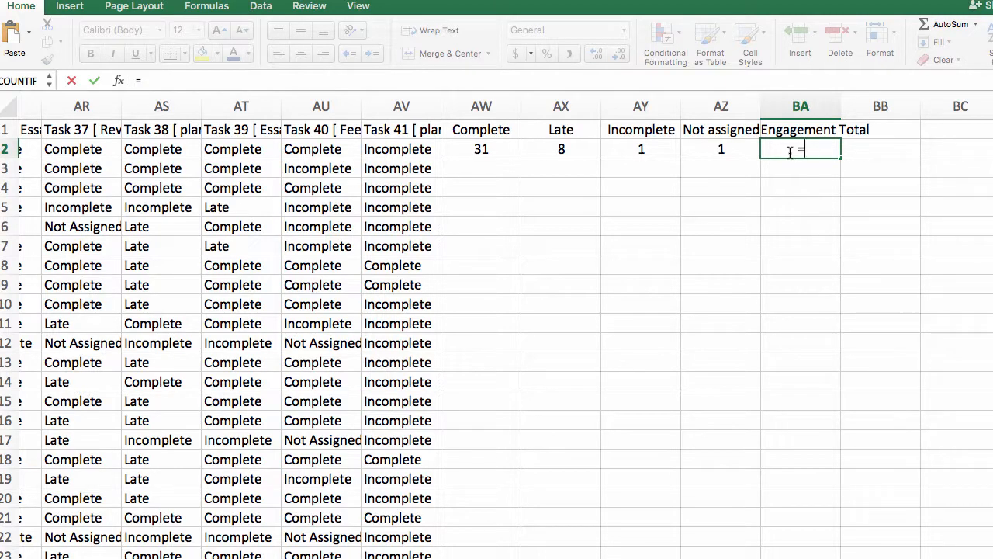
pyautogui.click(188, 78)
pyautogui.write('sum(')
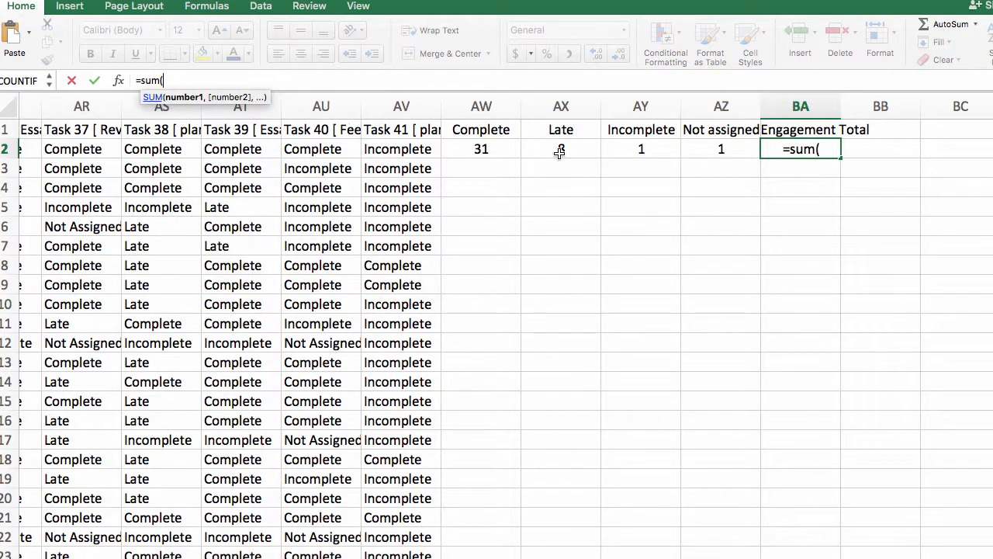
pyautogui.moveTo(566, 150); pyautogui.dragTo(691, 149)
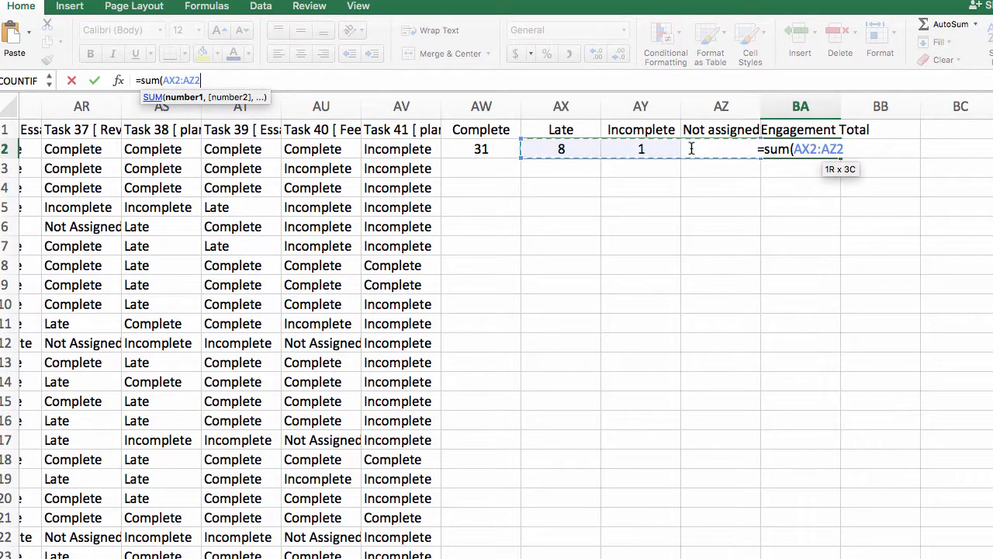
pyautogui.write(')')
pyautogui.press('Return')
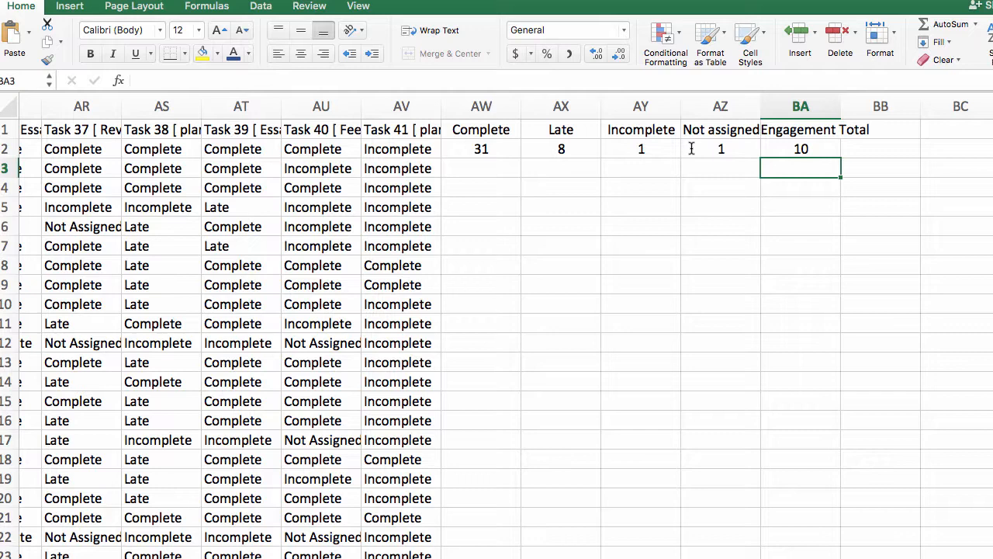
# Step: Fill the row 2 formulas in AW2:BA2 down through row 25 for all students
pyautogui.click(498, 149)
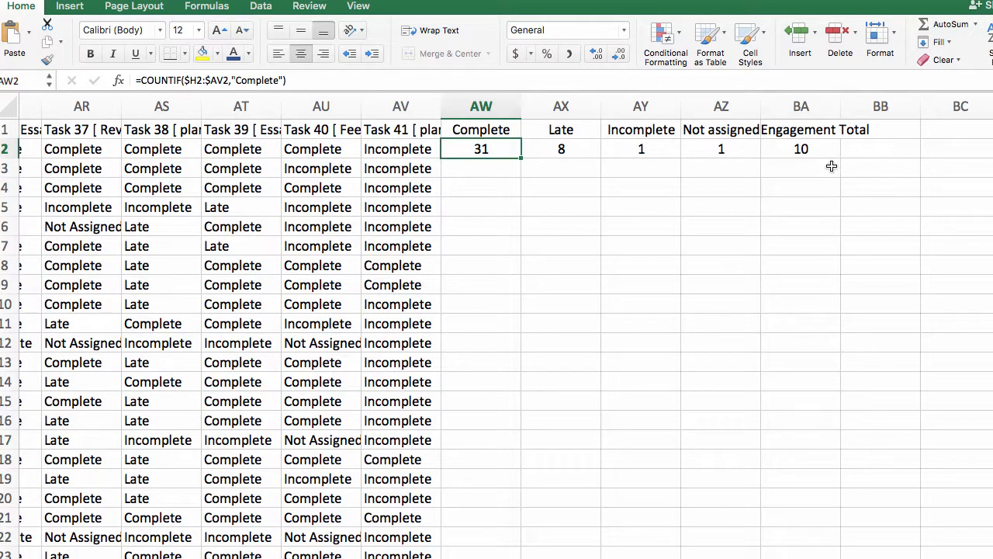
pyautogui.scroll(-5, 832, 166)
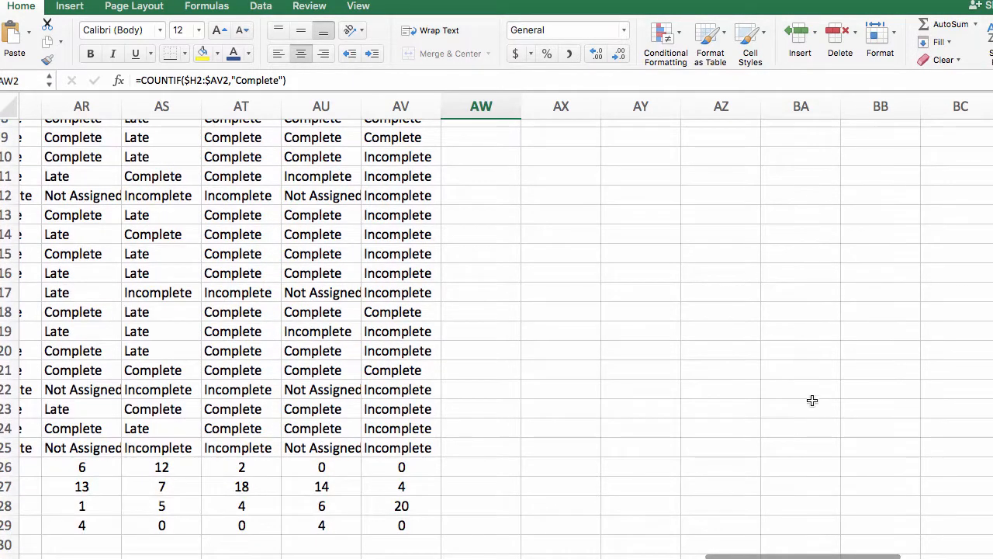
pyautogui.keyDown('shift'); pyautogui.click(818, 445); pyautogui.keyUp('shift')
pyautogui.scroll(5, 851, 437)
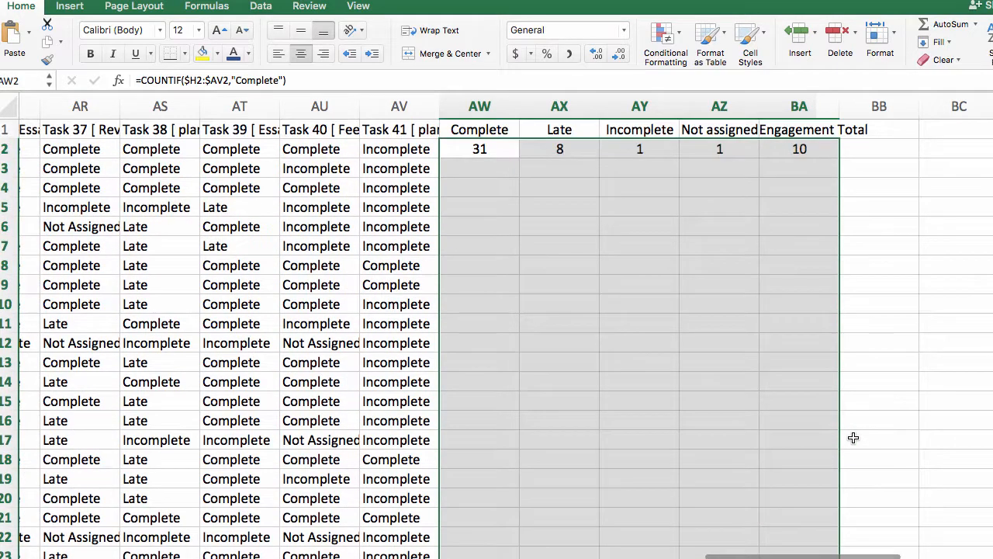
pyautogui.hotkey('ctrl', 'd')
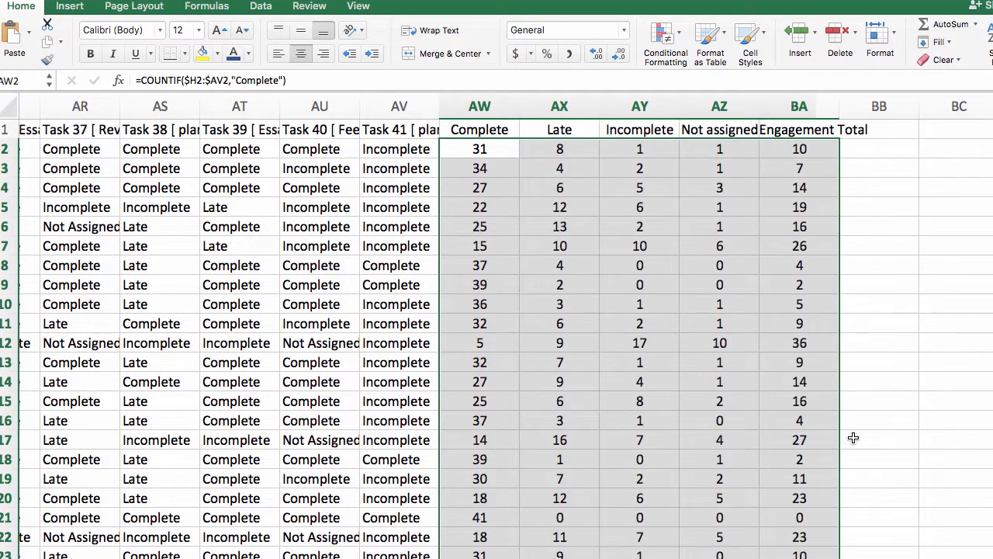
pyautogui.click(53, 0)
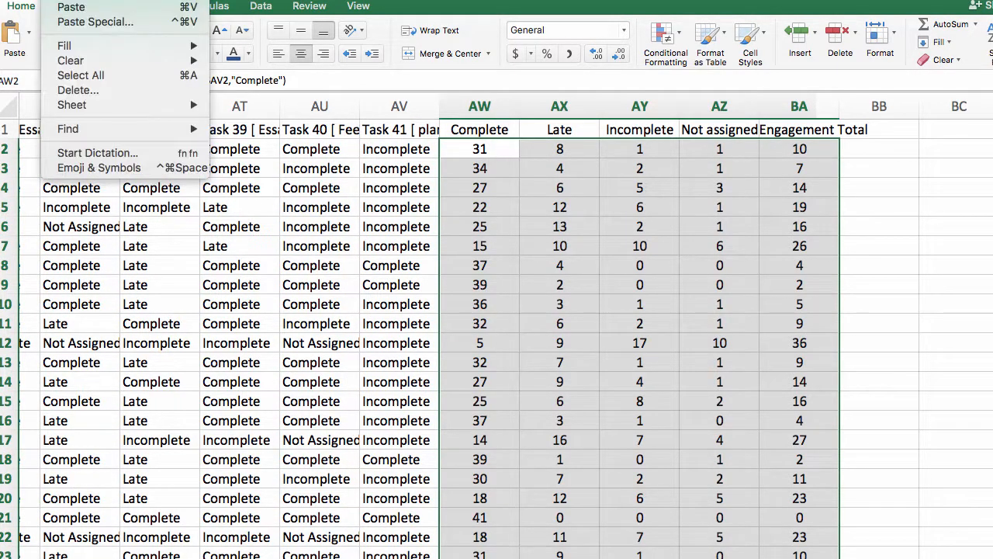
pyautogui.moveTo(73, 46)
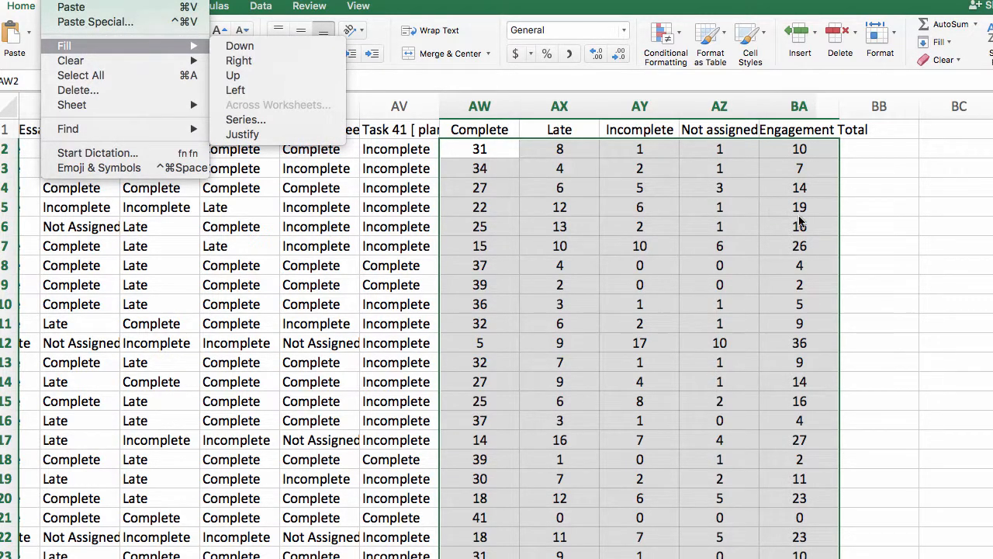
pyautogui.click(900, 223)
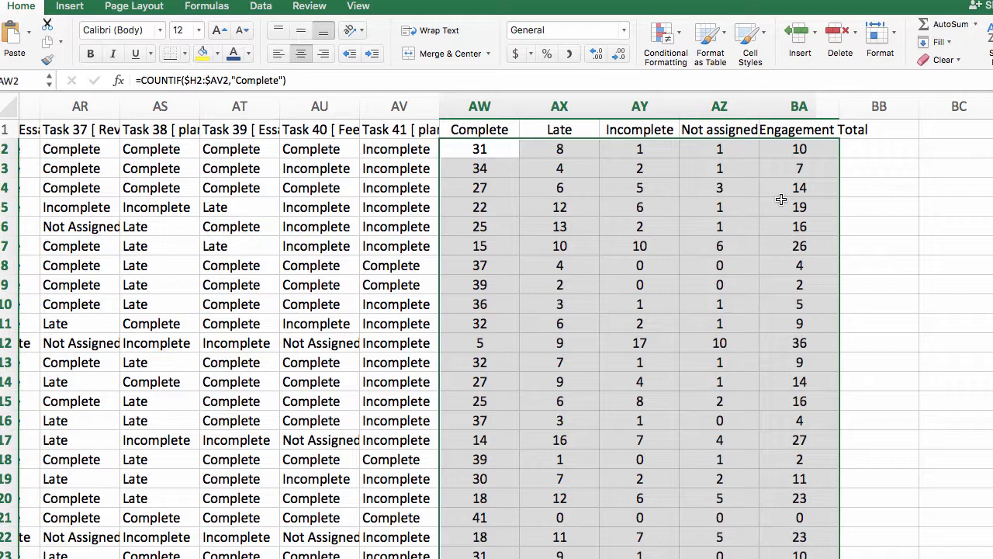
pyautogui.hscroll(2, 776, 199)
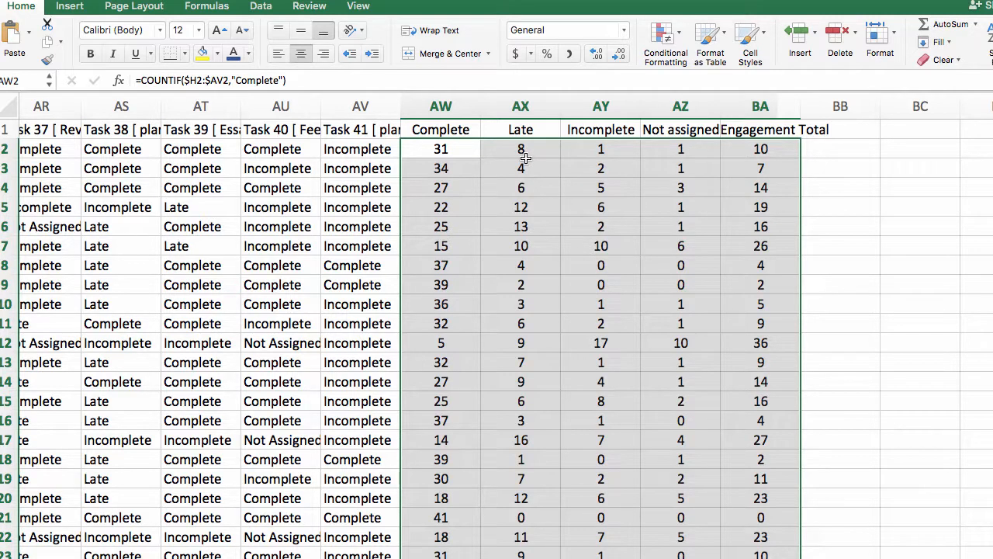
pyautogui.click(811, 210)
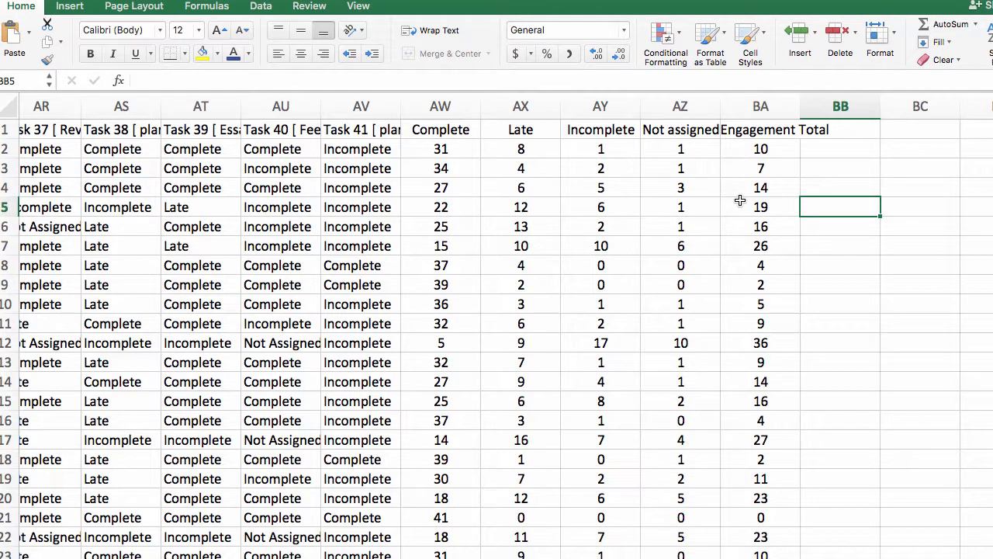
# Step: Apply the Red - White - Green color scale as conditional formatting to columns AX through BA, then deselect them
pyautogui.click(524, 99)
pyautogui.moveTo(525, 98); pyautogui.dragTo(734, 108)
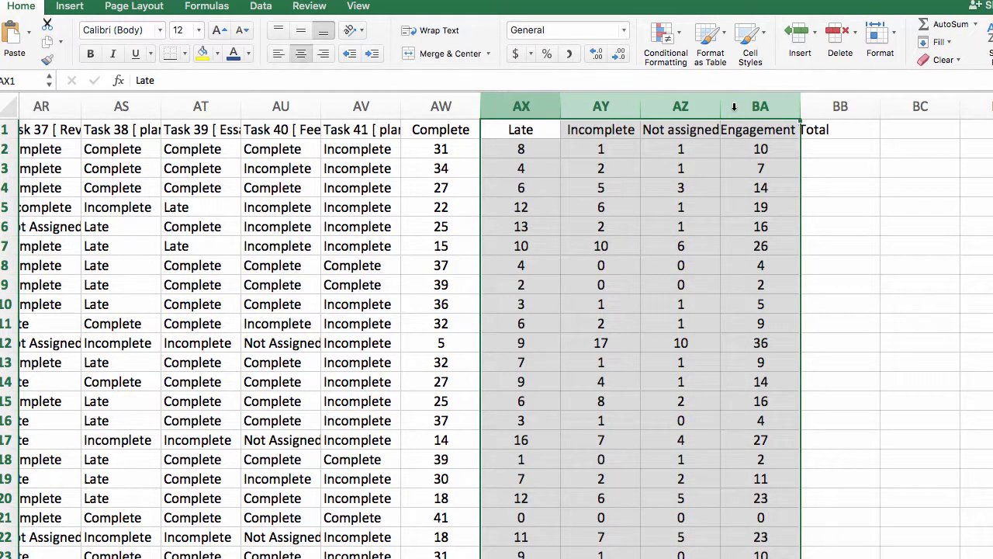
pyautogui.click(679, 36)
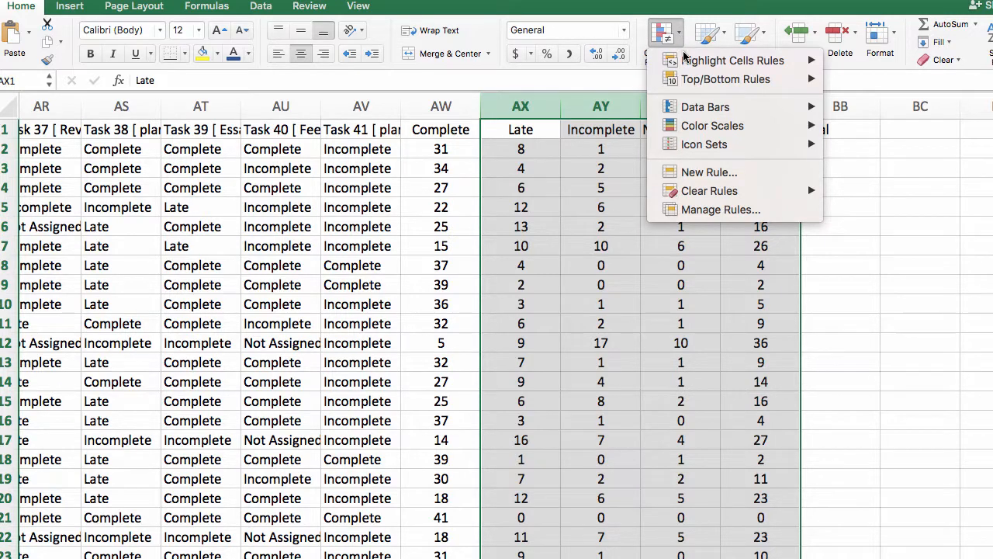
pyautogui.moveTo(702, 129)
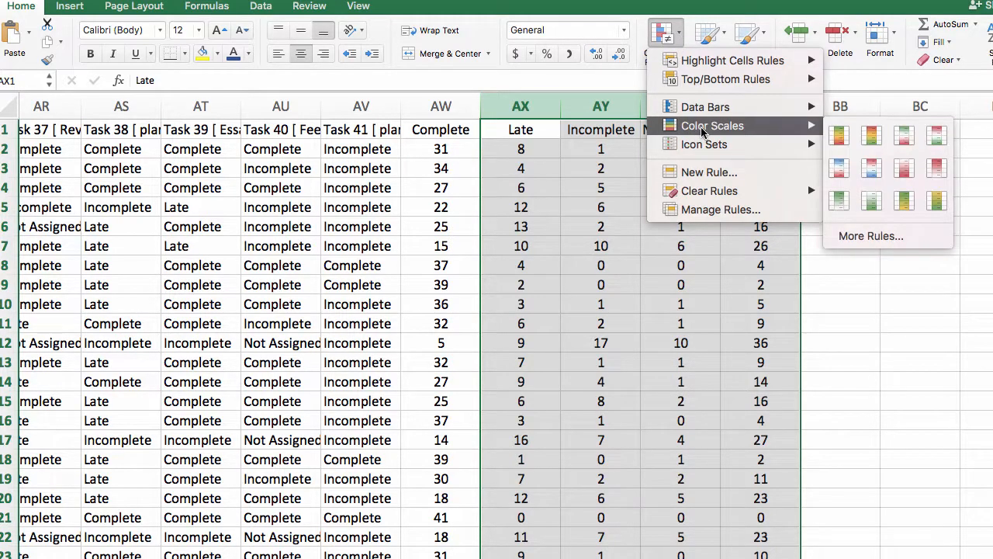
pyautogui.click(935, 135)
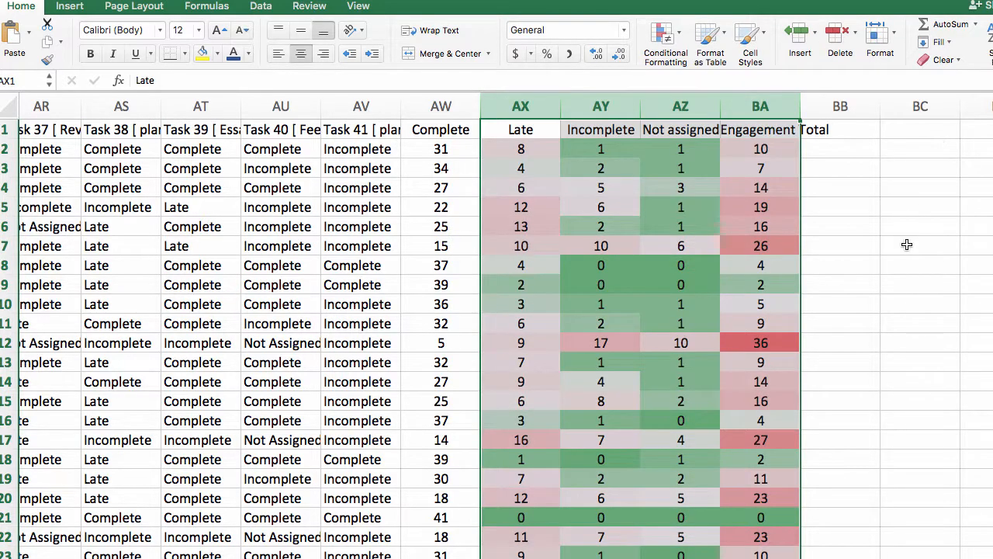
pyautogui.scroll(-2, 908, 226)
pyautogui.scroll(2, 908, 226)
pyautogui.click(842, 303)
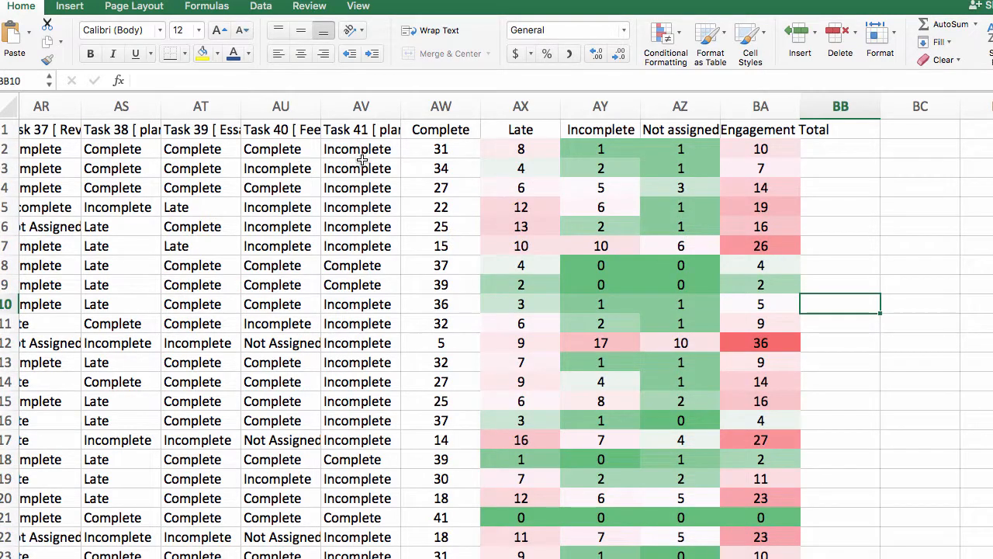